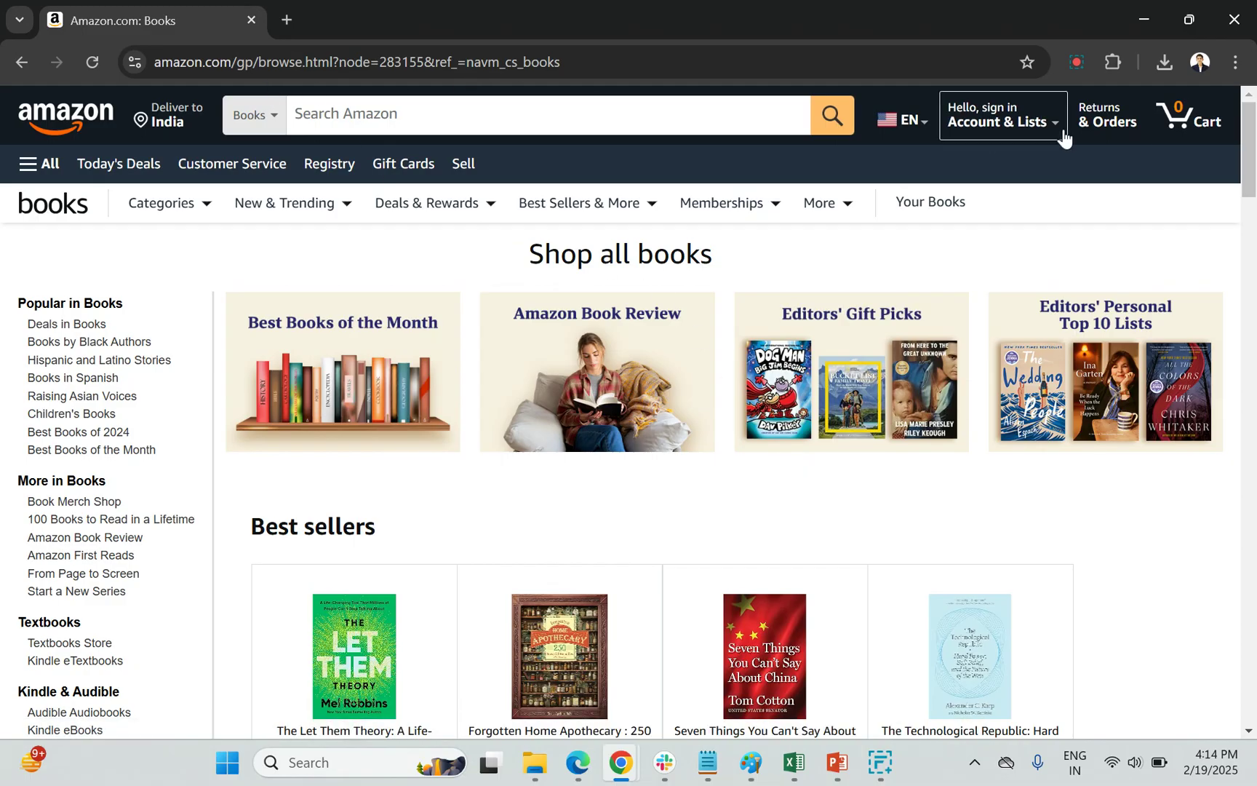
- Inspect the Amazon Books page and switch DevTools to the Network panel
right_click(823, 263)
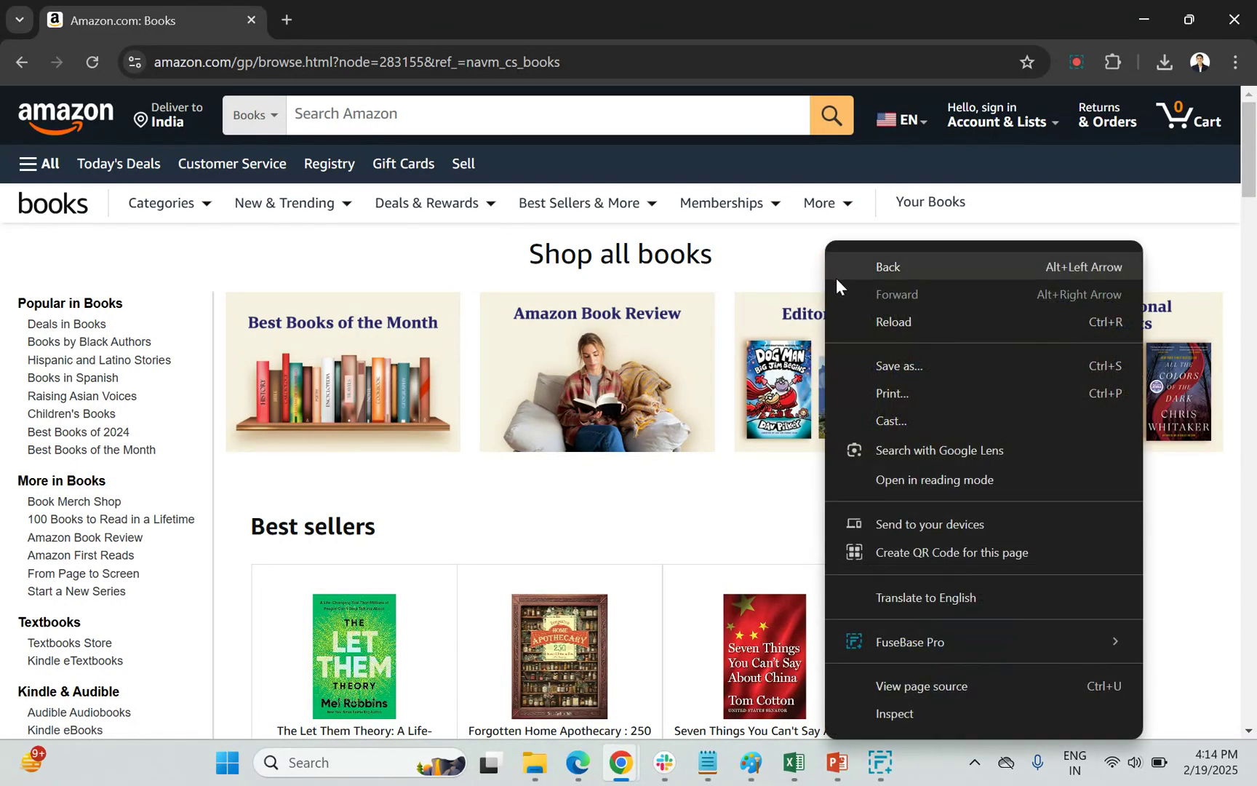
click(922, 716)
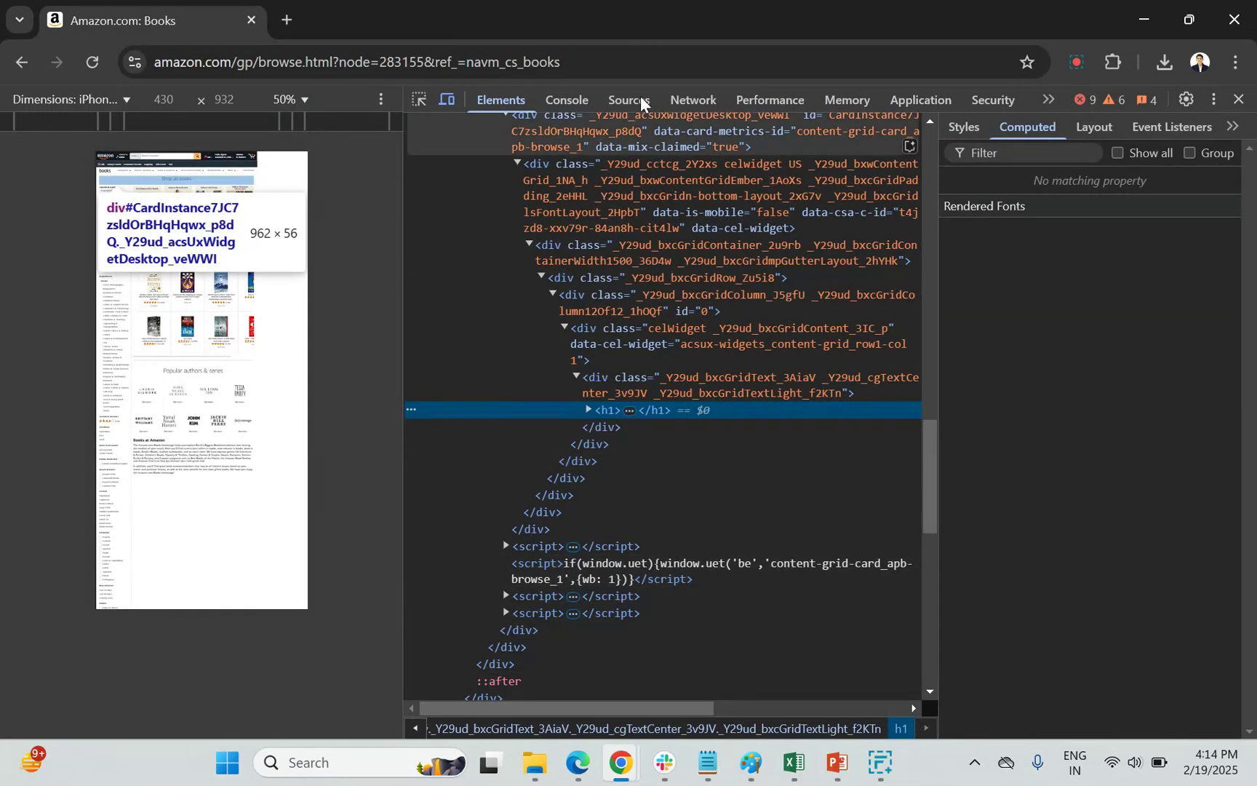
click(702, 100)
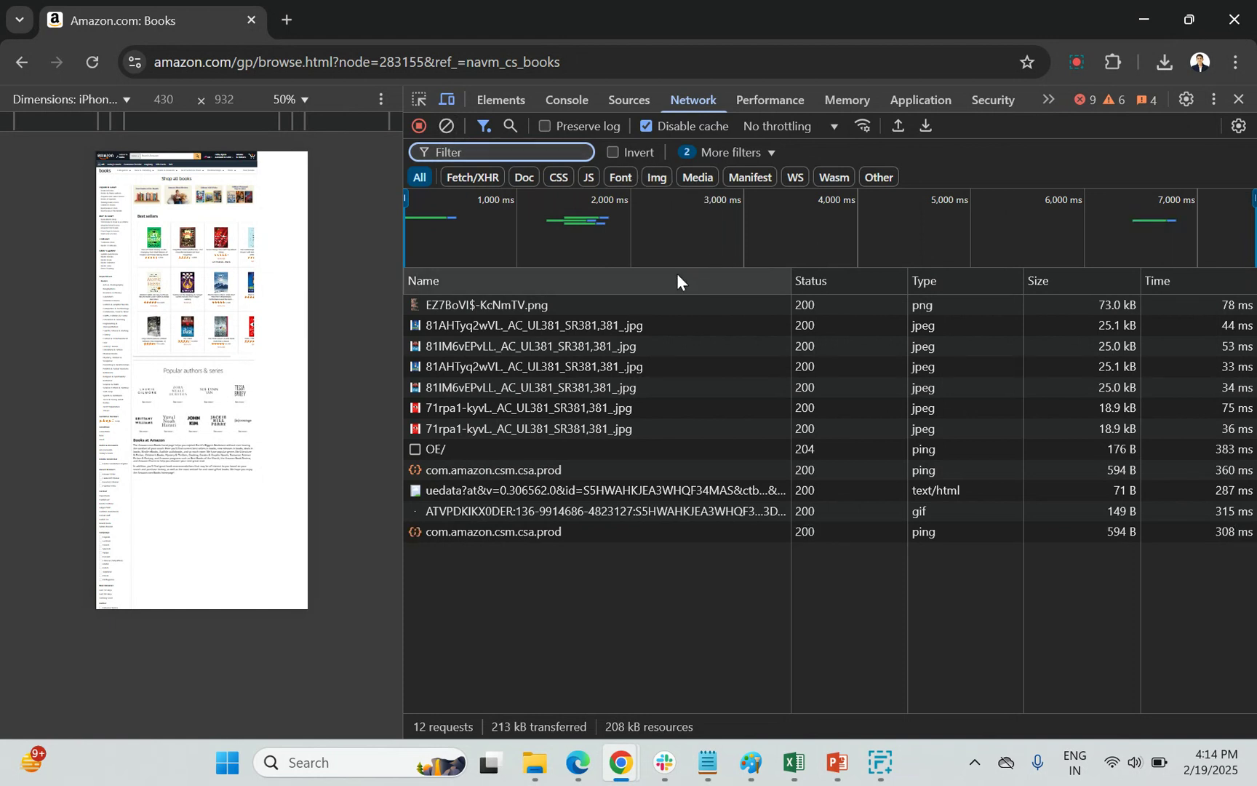
- Add the Waterfall column to the Network request table from the header menu
right_click(543, 281)
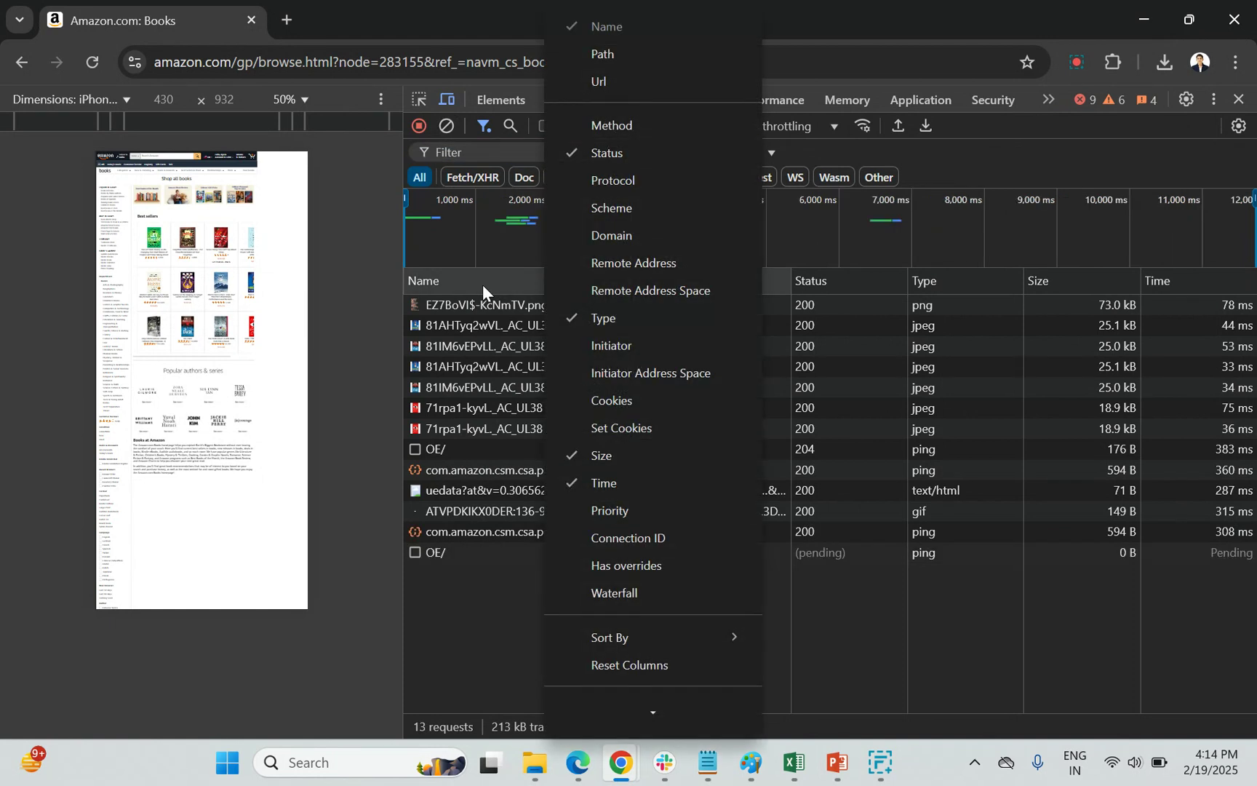
right_click(994, 287)
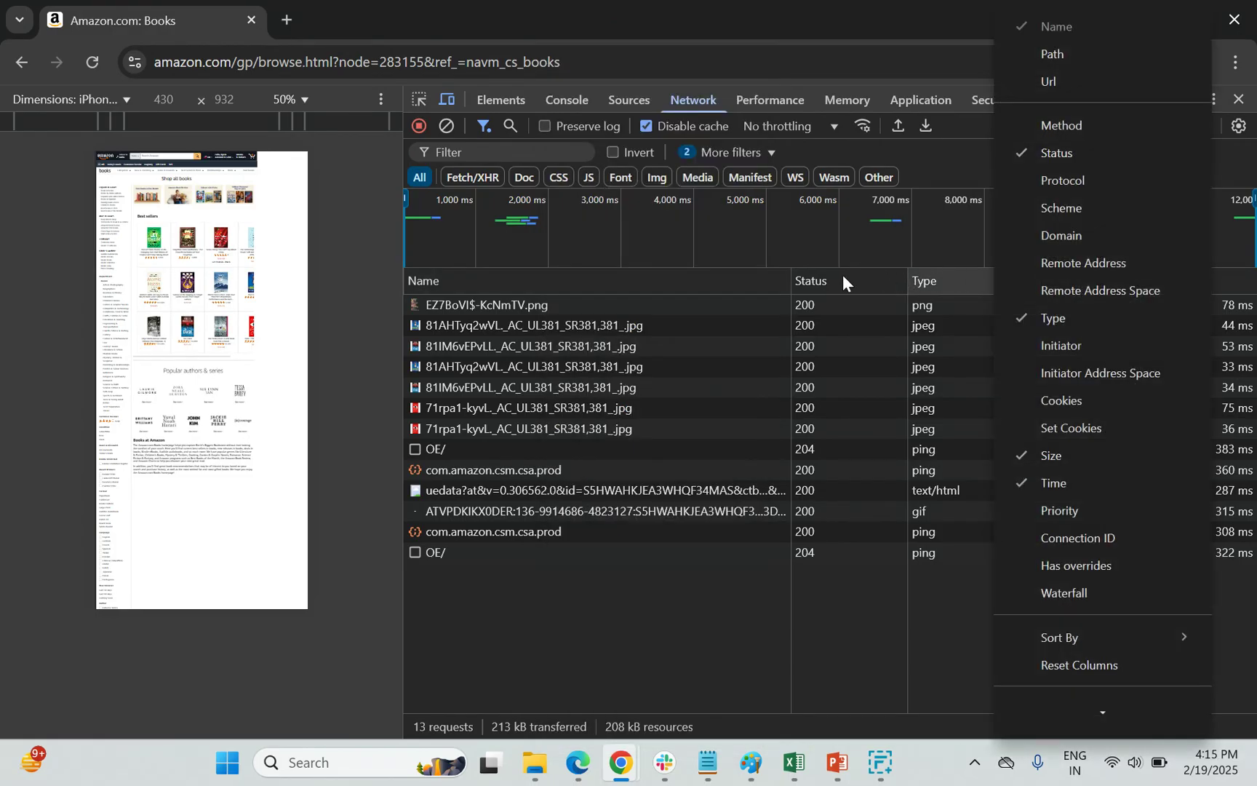
right_click(840, 274)
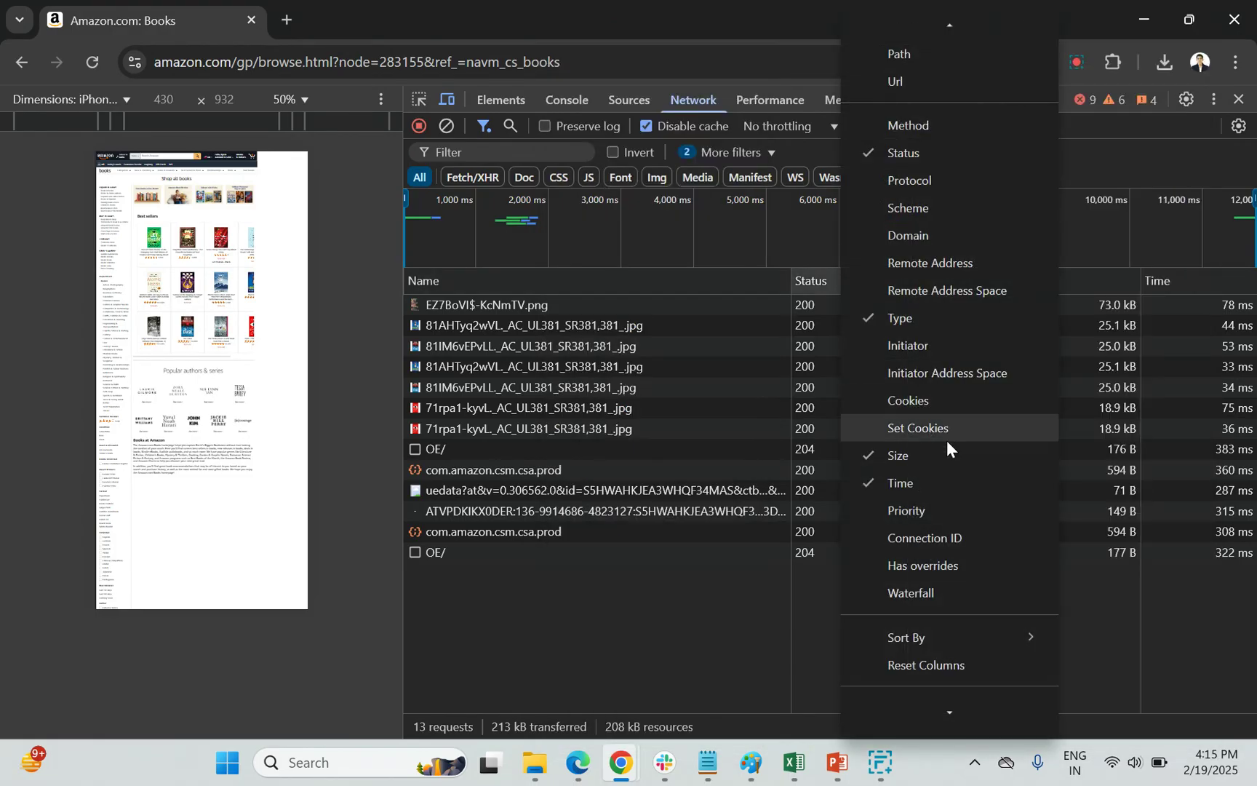
click(922, 588)
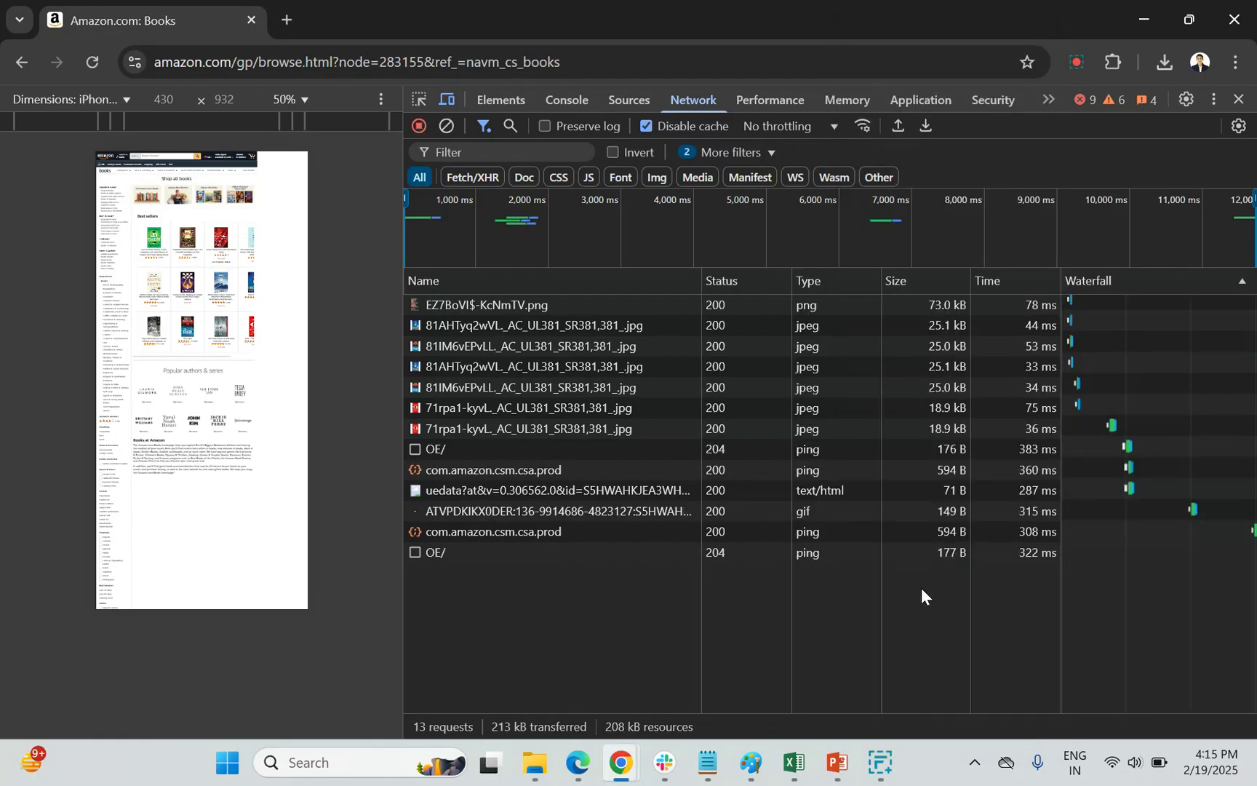
- Close the column menu with Waterfall still shown and load the Amazon home page
right_click(911, 279)
mouse_move(977, 637)
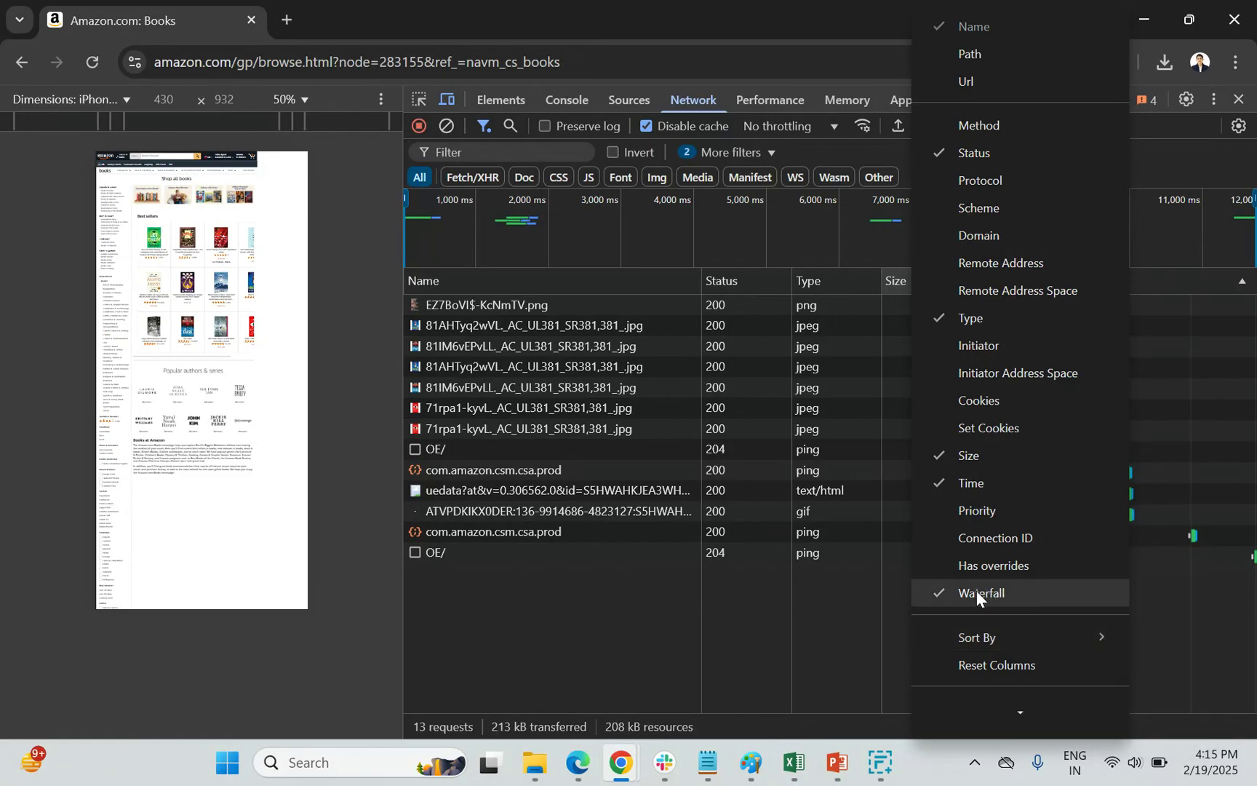
click(365, 286)
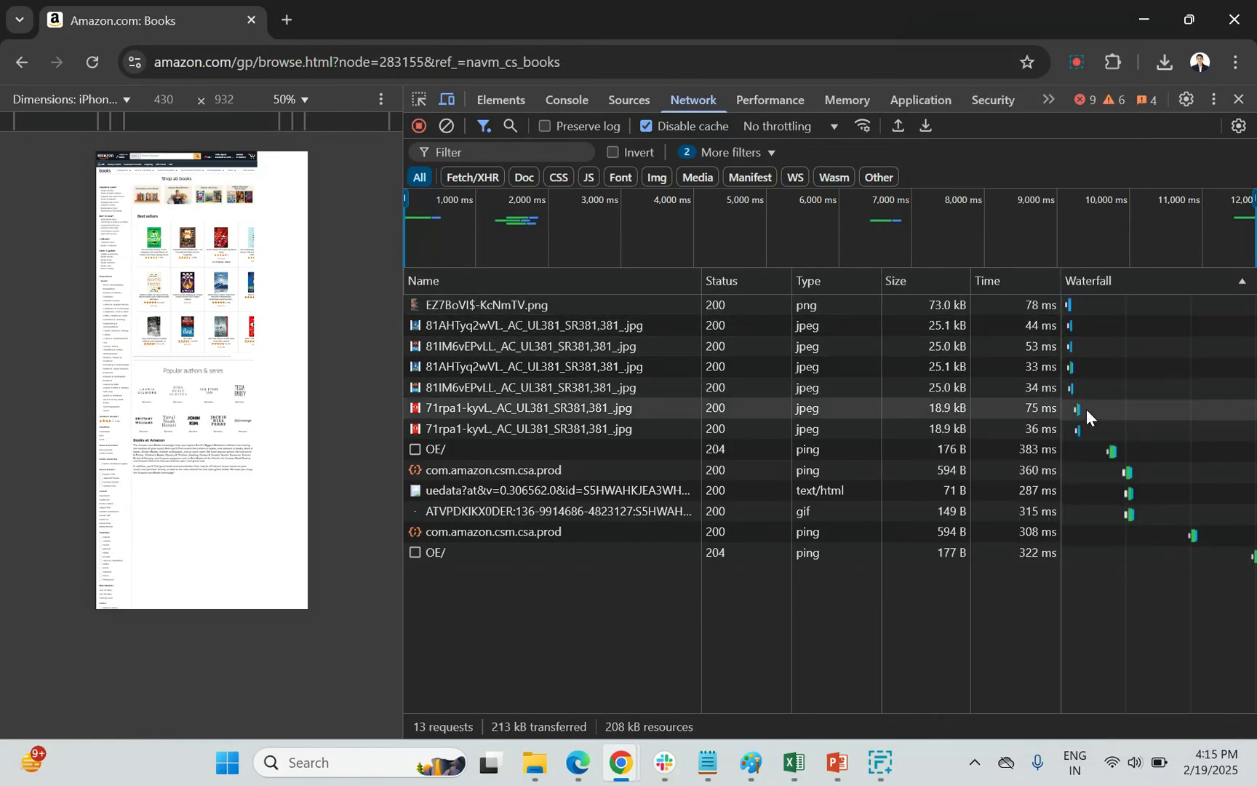
click(107, 156)
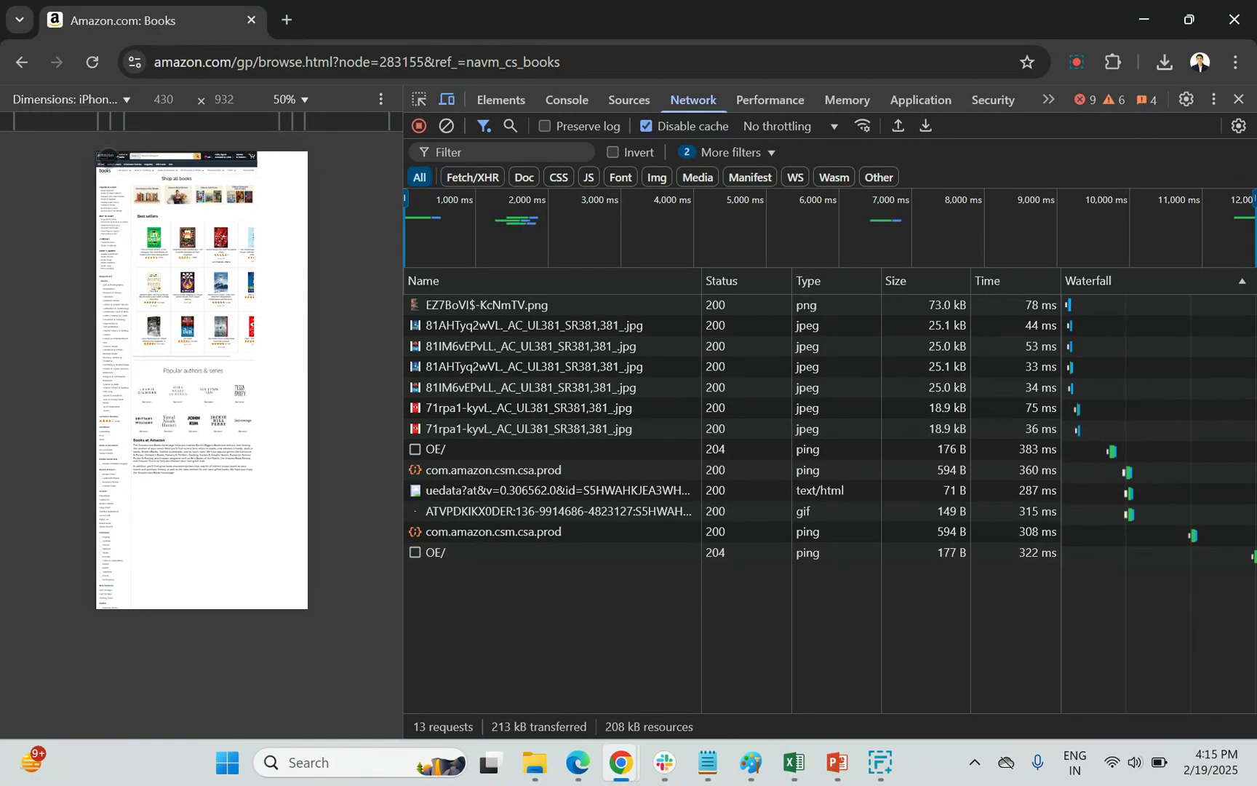
scroll(686, 443, up, 3)
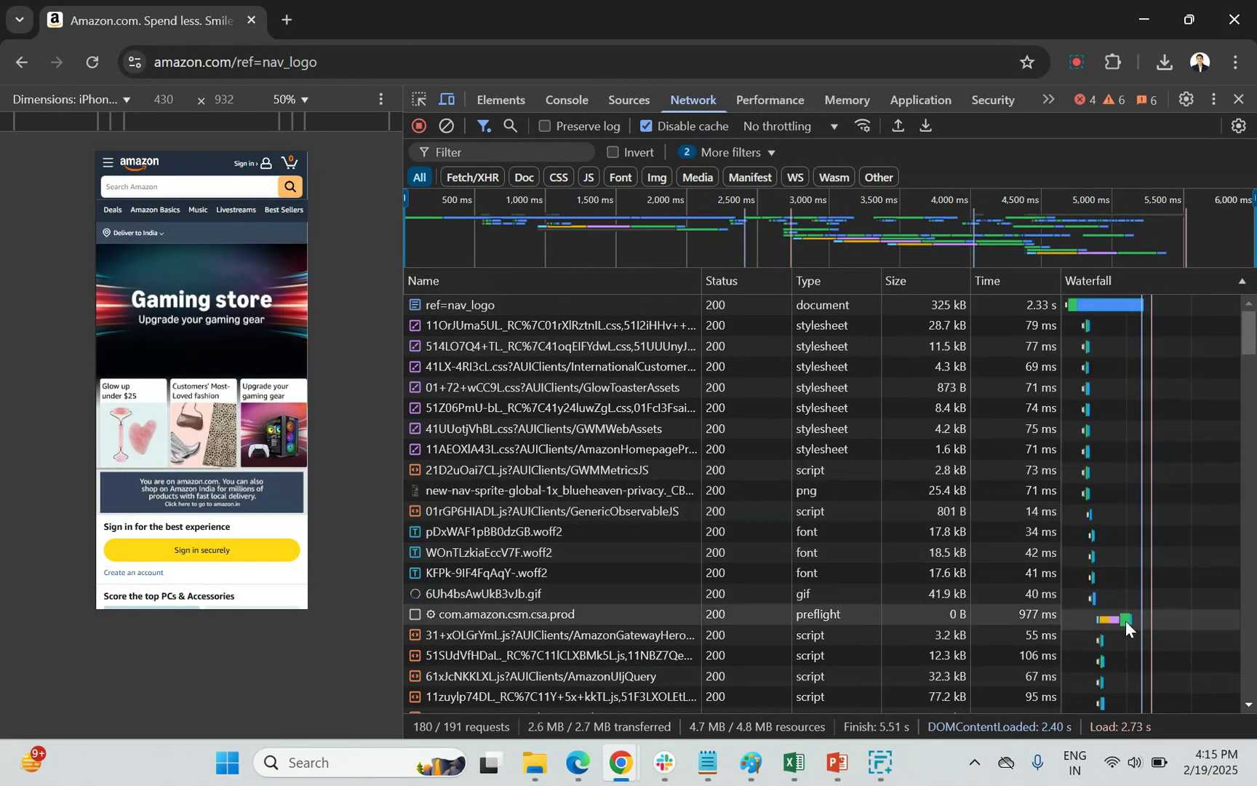
mouse_move(1086, 620)
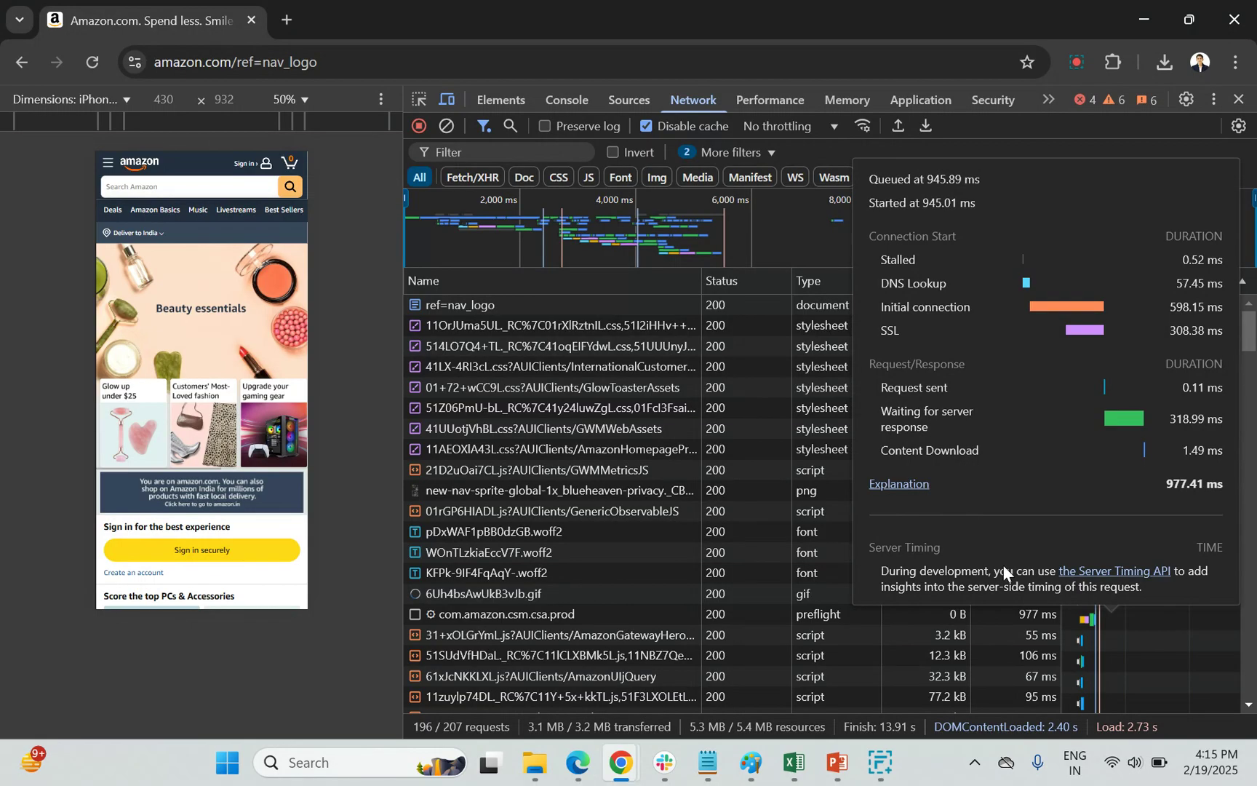
scroll(946, 608, down, 5)
scroll(945, 608, down, 5)
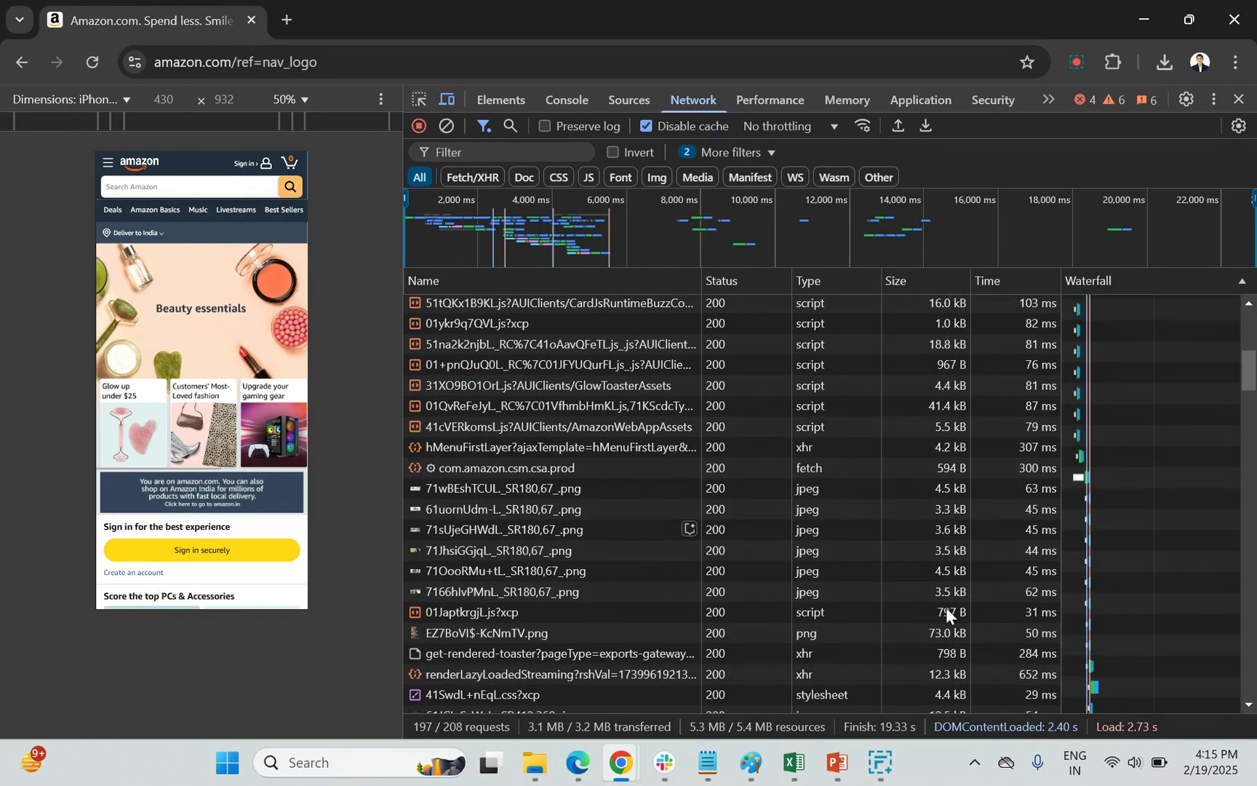
scroll(946, 607, up, 5)
scroll(945, 605, up, 1)
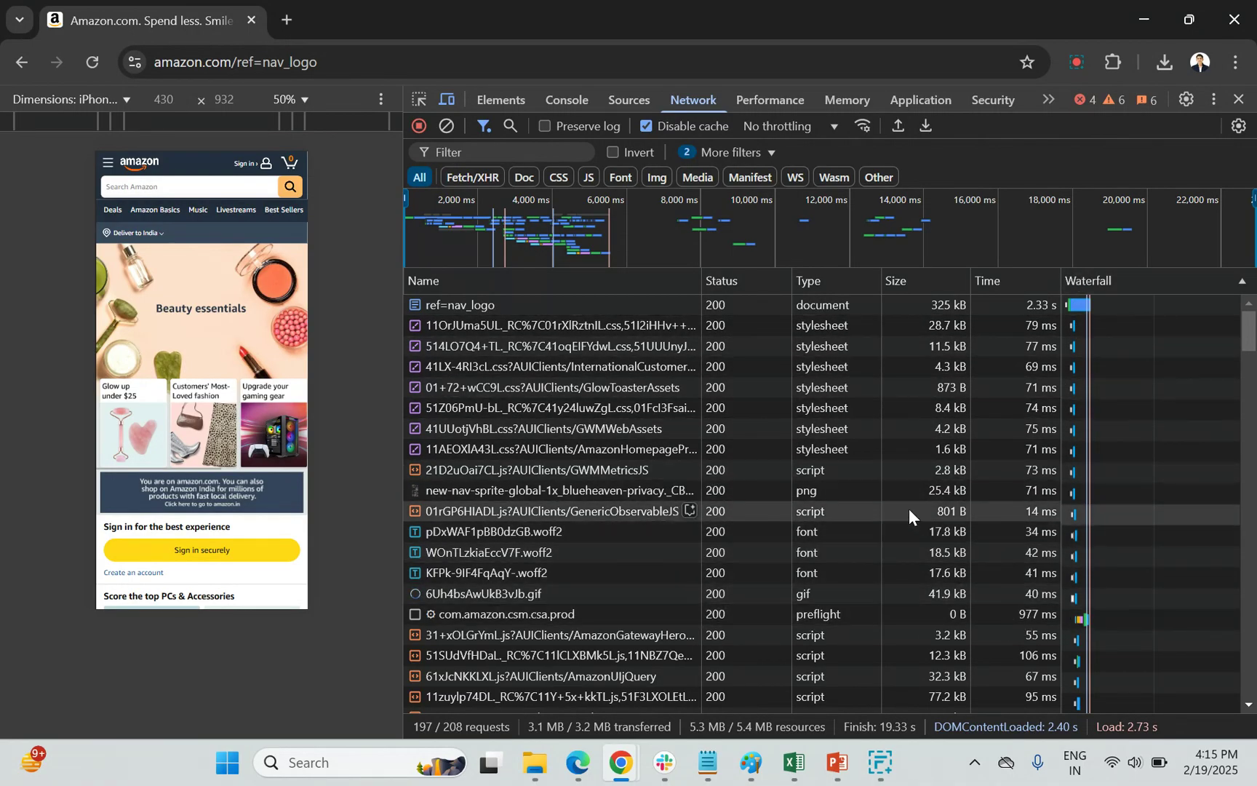
- Limit the request list to a timeline slice, showing 180 of 208 Amazon homepage requests
click(648, 229)
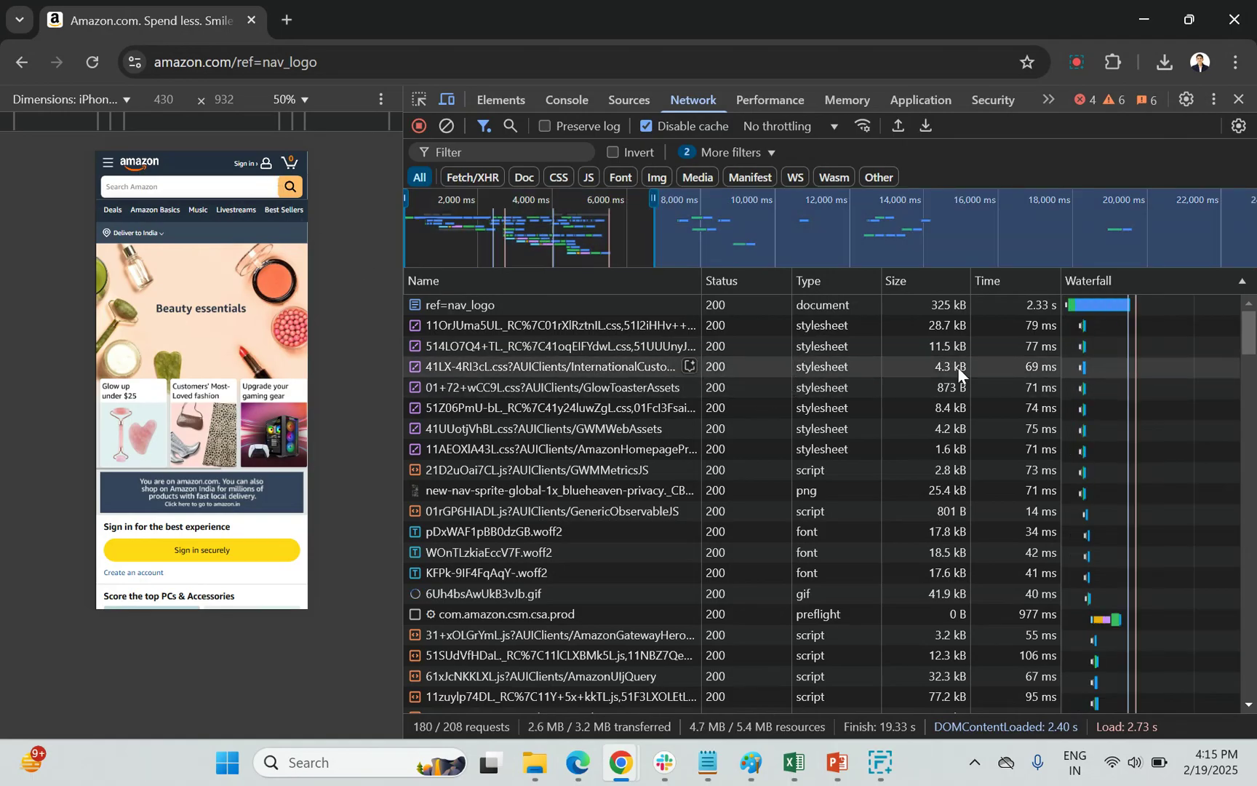